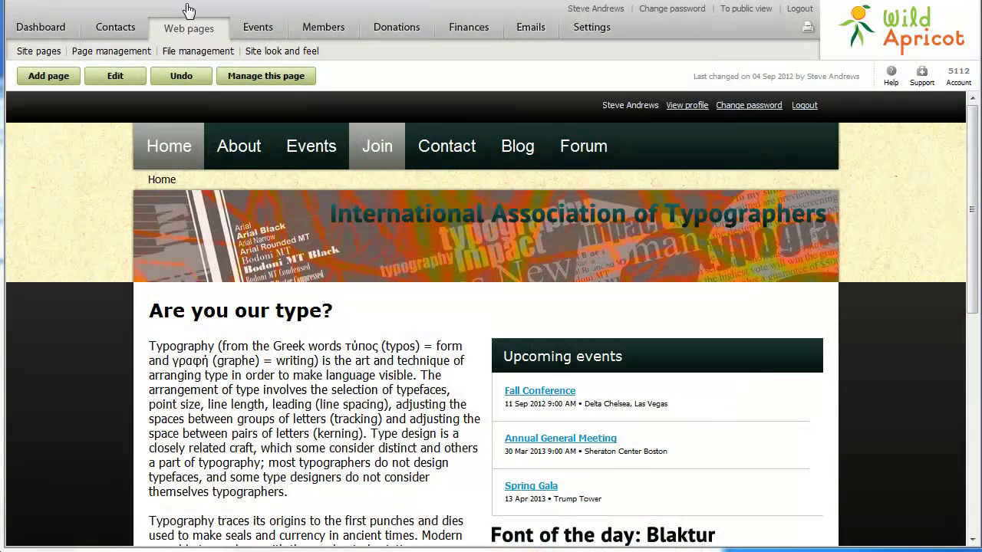
Start a new membership level named Families from the Members level list.
click(316, 35)
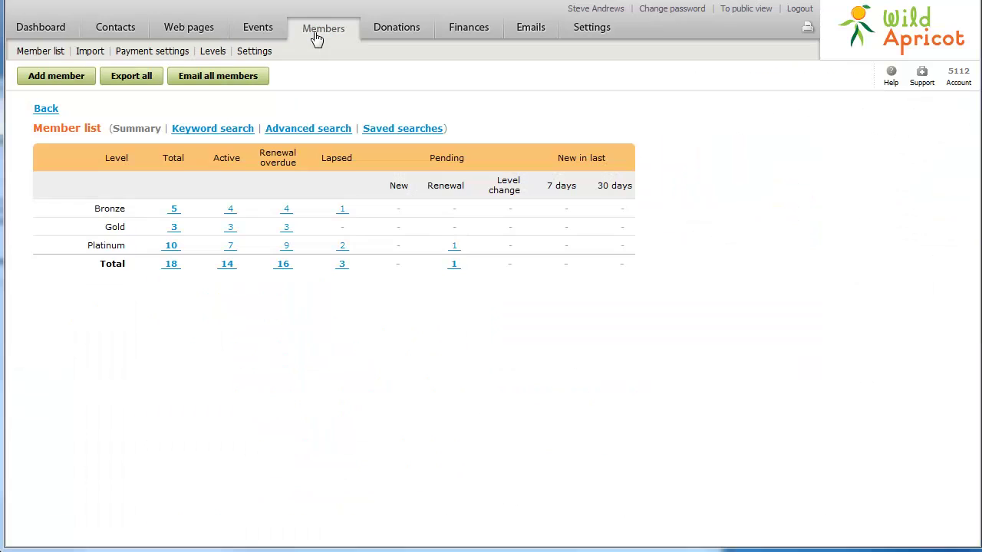
click(208, 53)
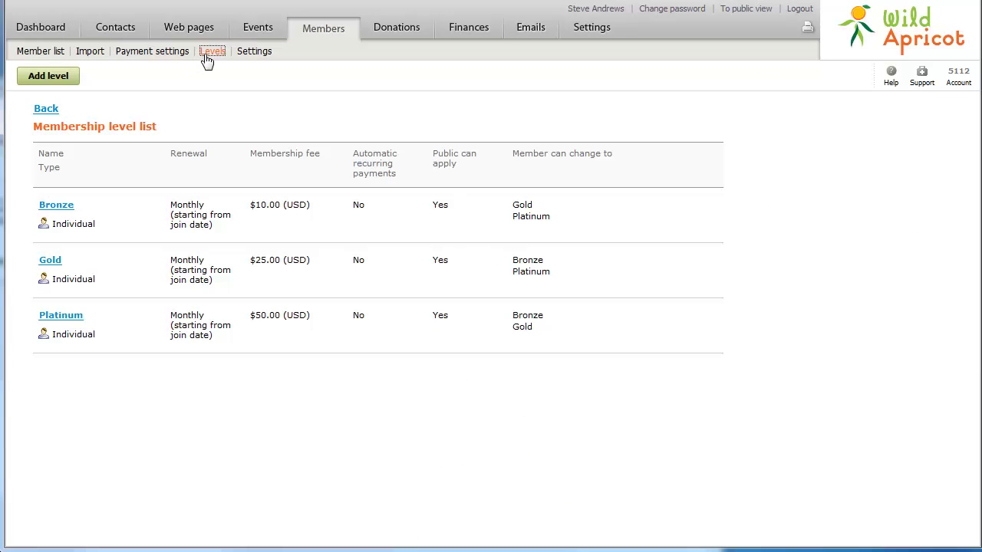
click(48, 76)
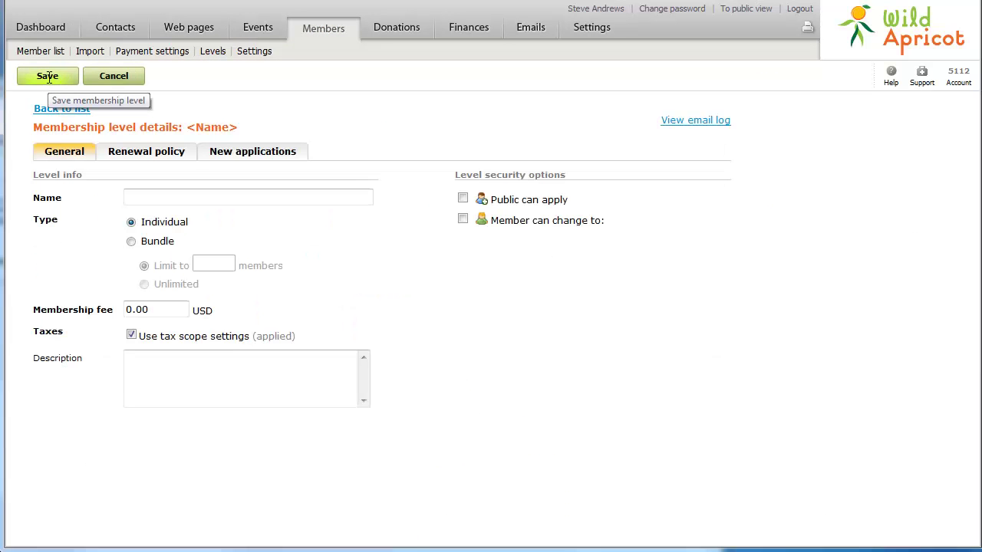
click(139, 199)
text(F)
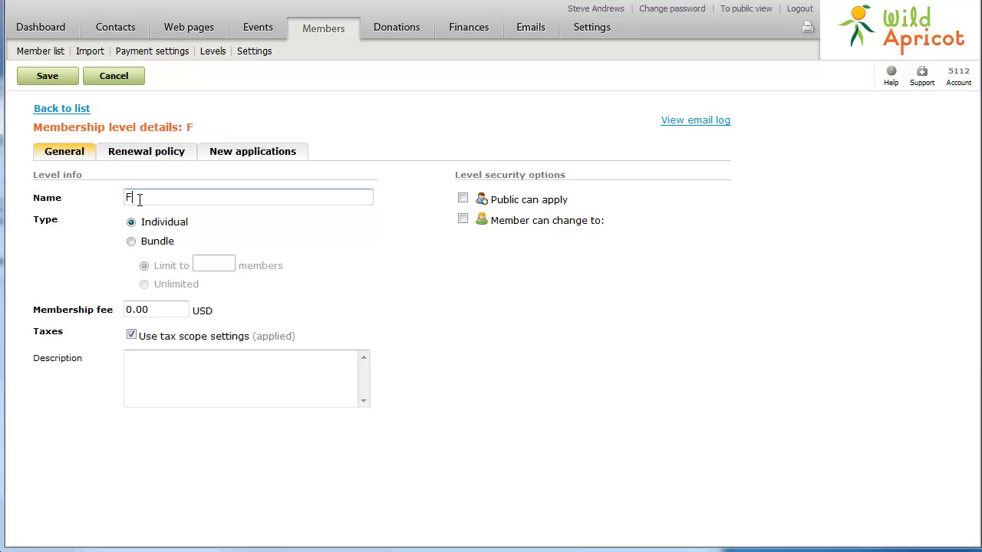
text(amilies)
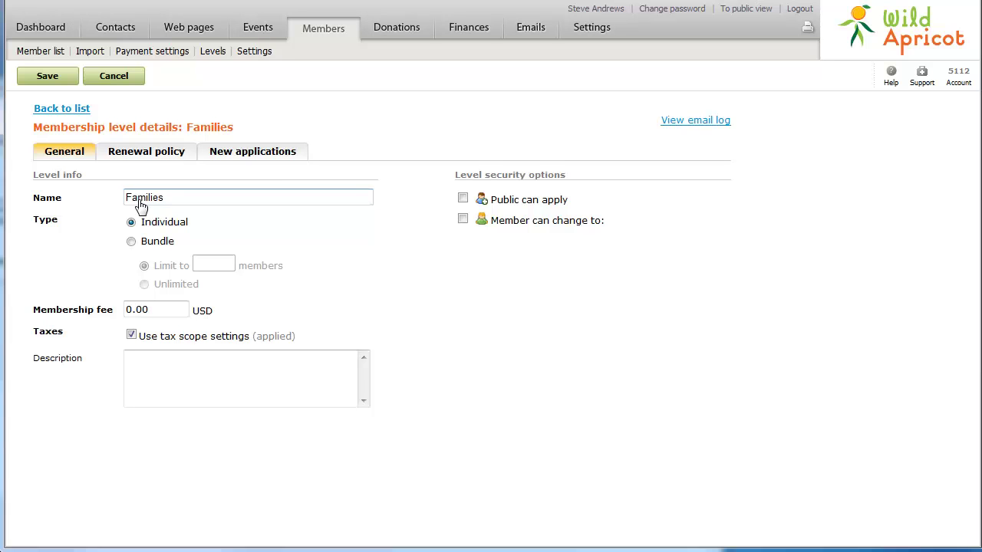
Make Families a bundle of up to 25 members, 50.00 USD fee, description 'Create your own family membership bundle!', public can apply.
click(130, 241)
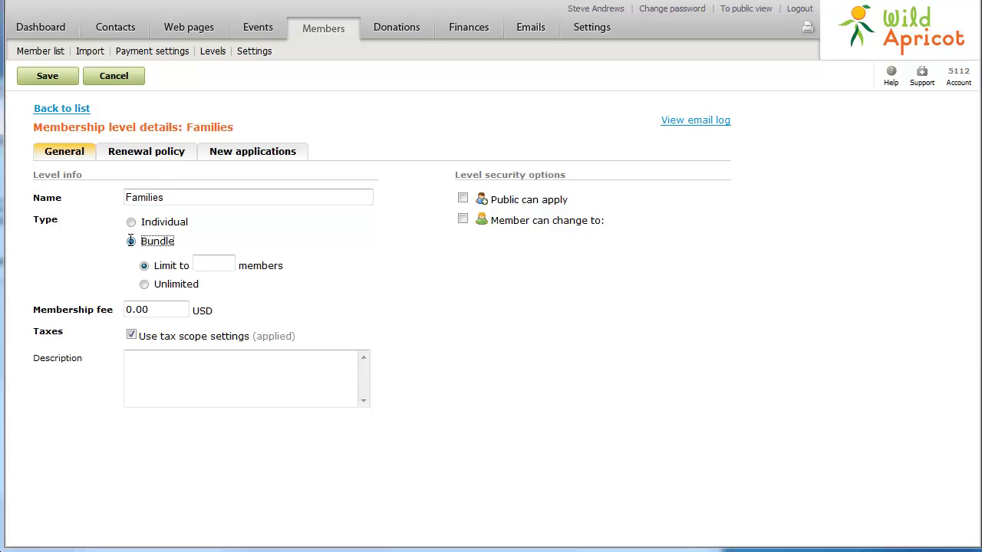
click(211, 263)
text(25)
click(127, 309)
text(5)
click(129, 361)
text(Create your own family membershi)
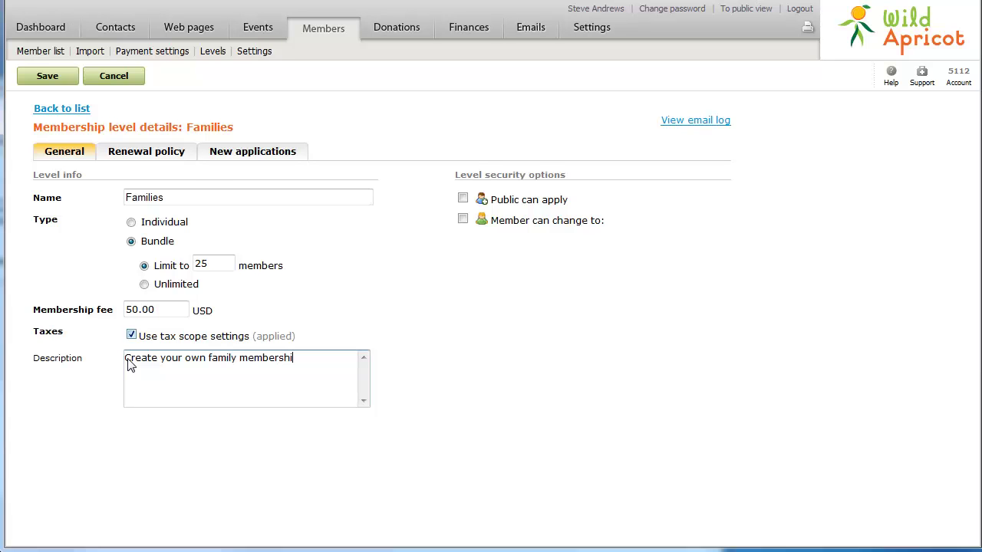
text(p bundle!)
click(463, 199)
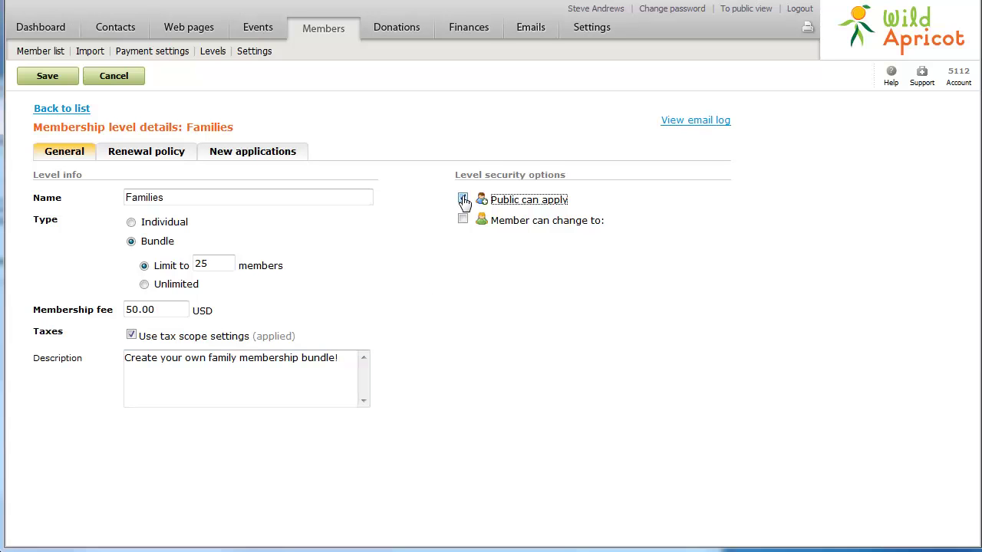
Set Families renewal to every 1 year, emailing an invoice and reminding the bundle administrator.
click(146, 161)
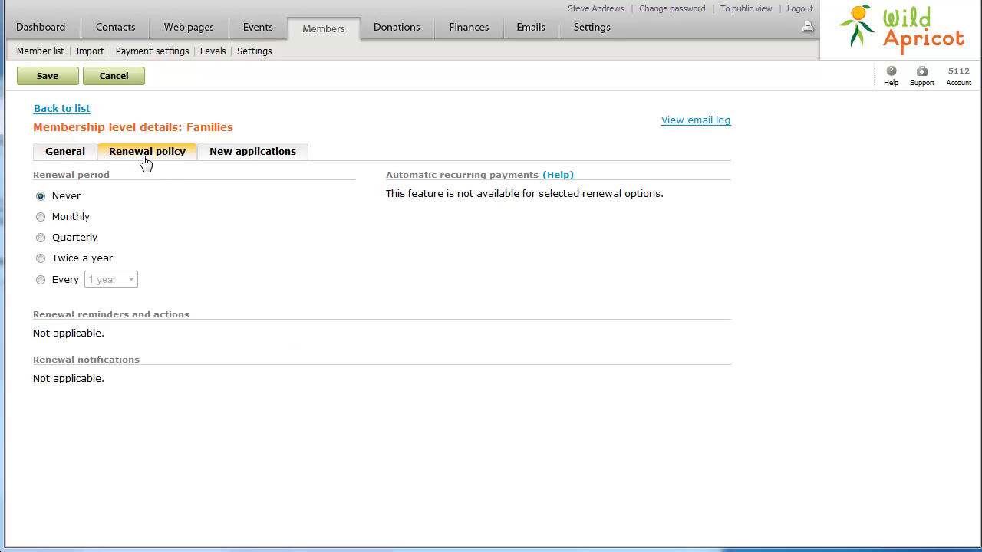
click(40, 281)
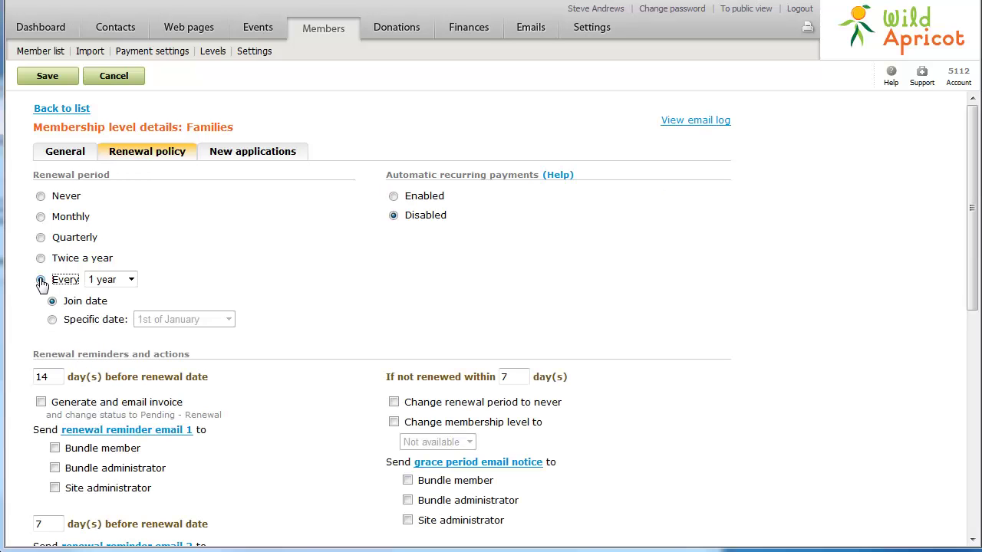
click(40, 402)
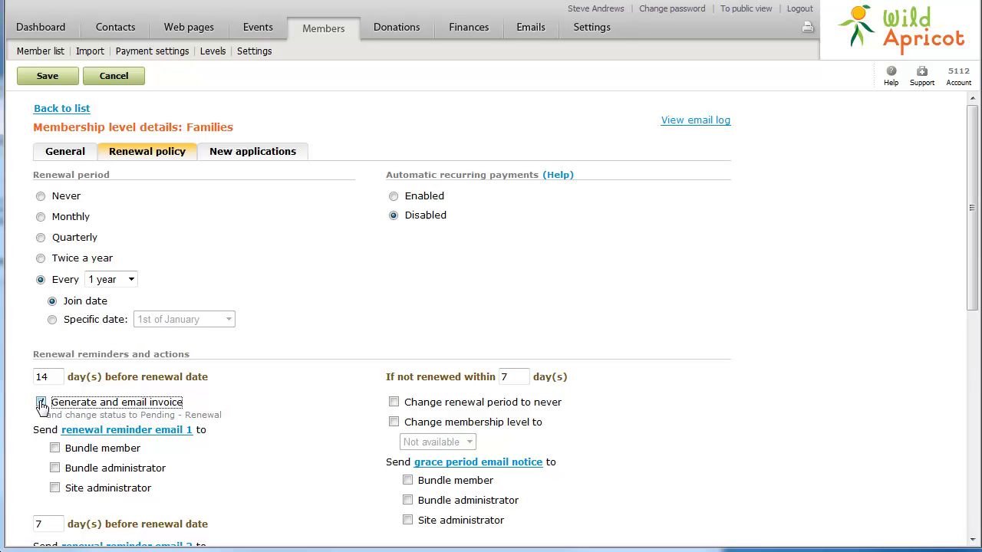
click(54, 468)
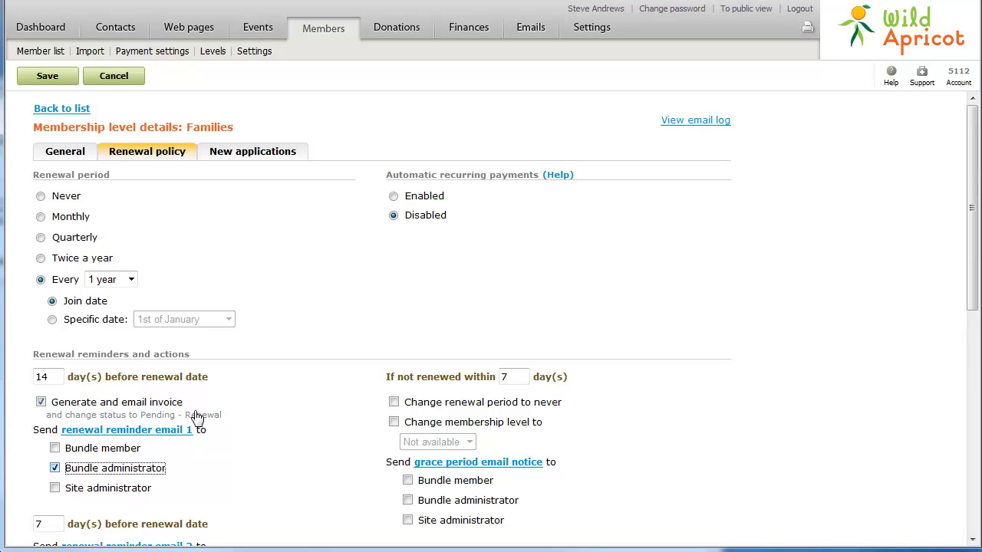
Uncheck administrator approval for new Families applications and save the level.
click(268, 157)
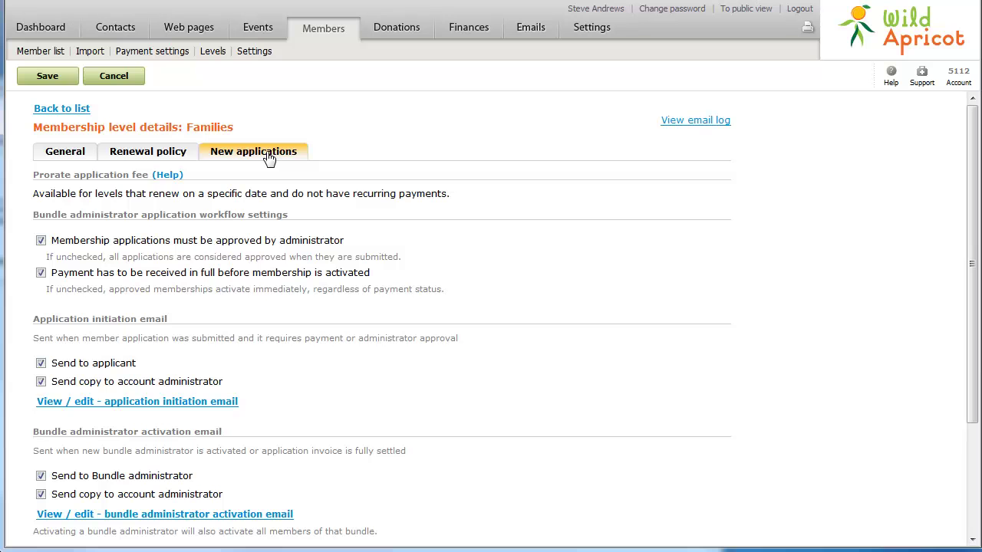
click(41, 241)
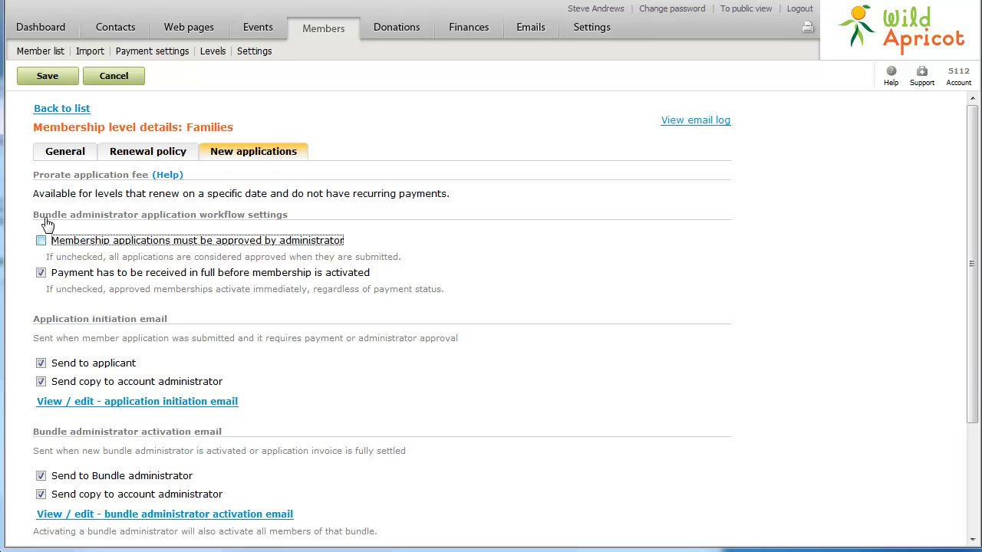
click(49, 80)
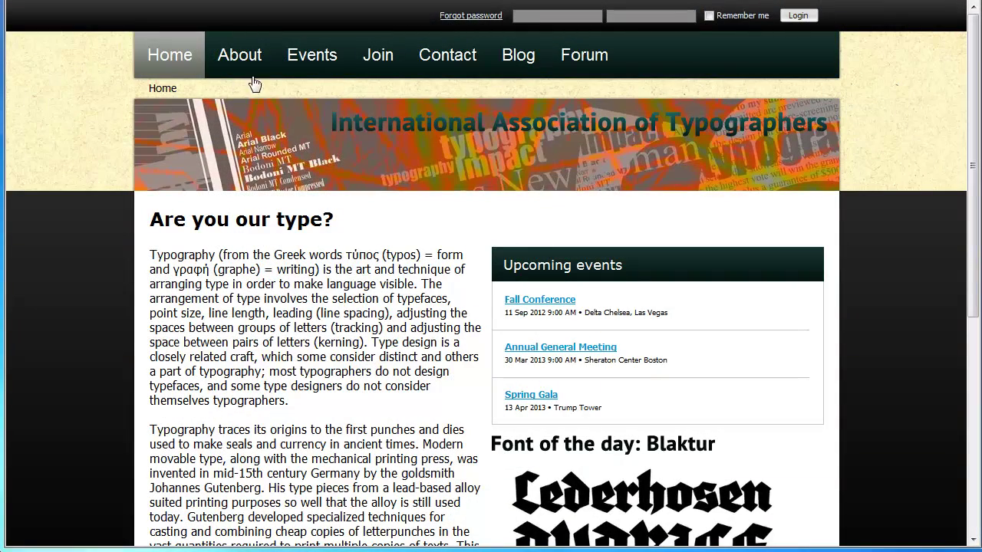
Begin a Families application on the site's Join page.
click(378, 67)
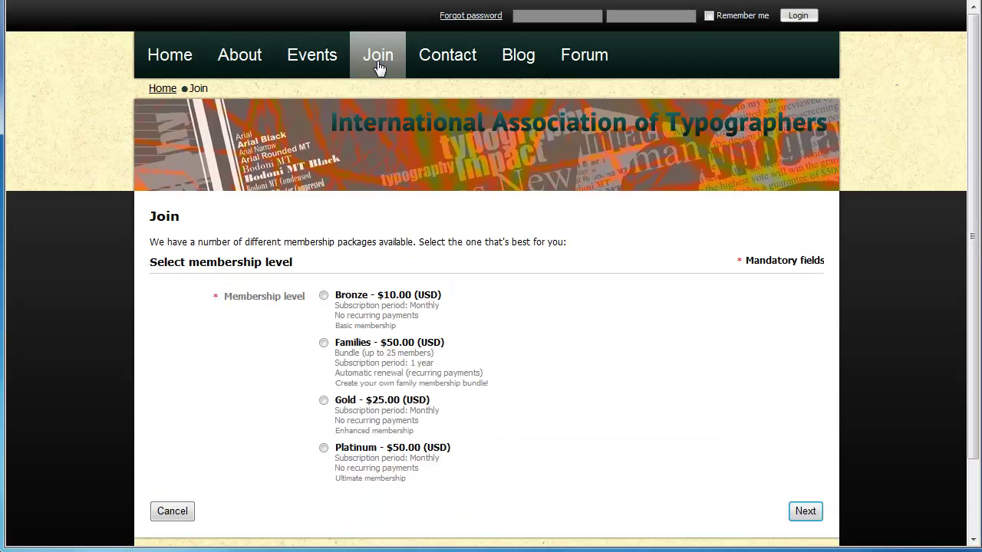
click(324, 343)
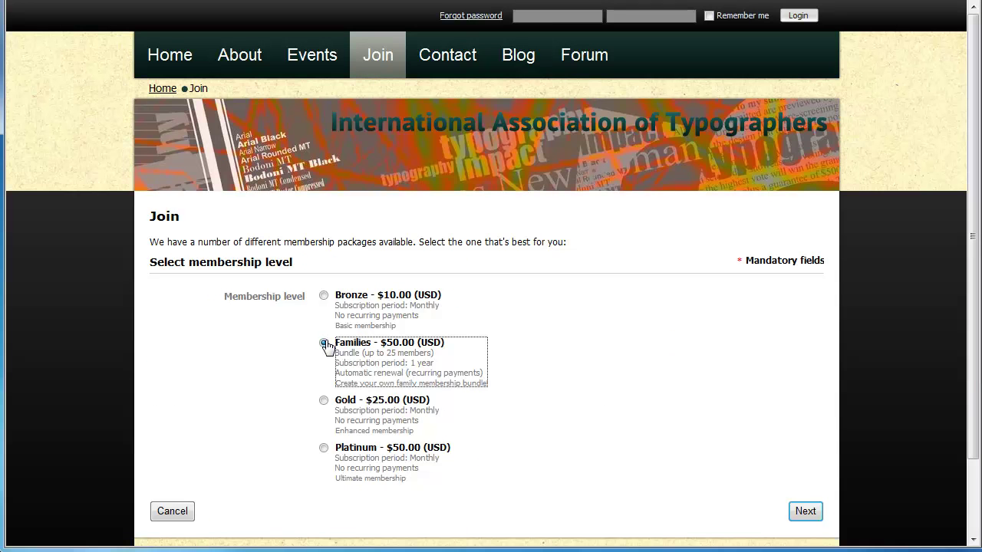
click(804, 511)
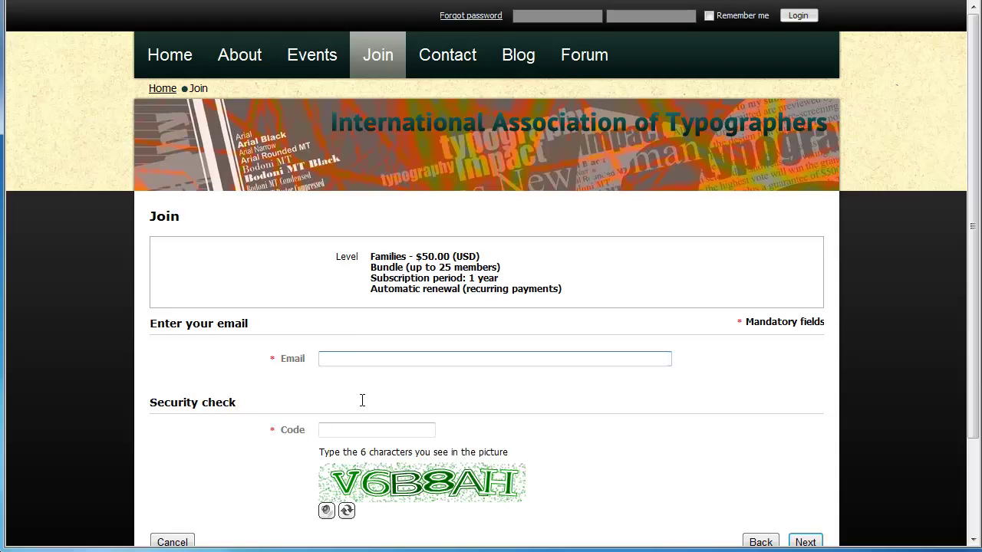
click(351, 357)
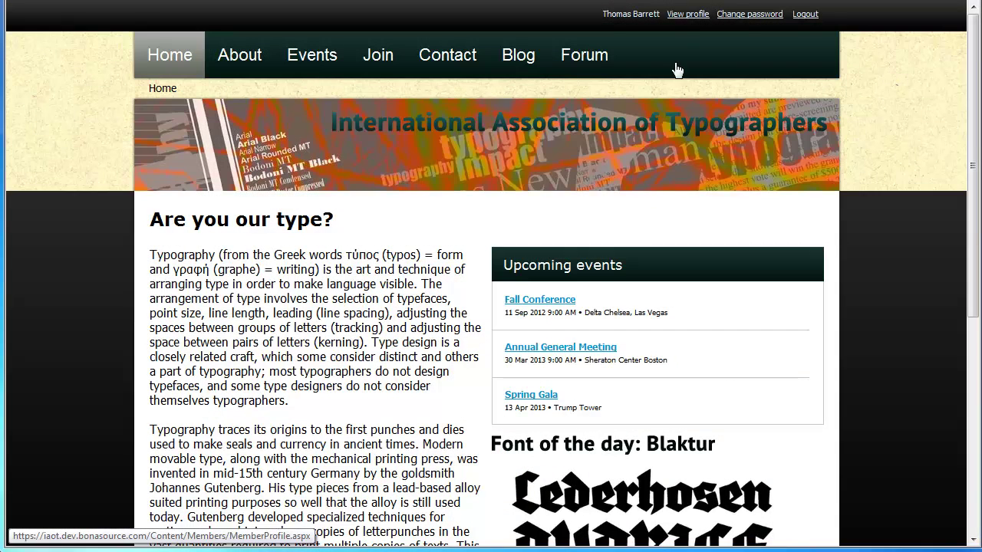
From the member profile, add a new bundle member's first and last name and save them.
click(679, 16)
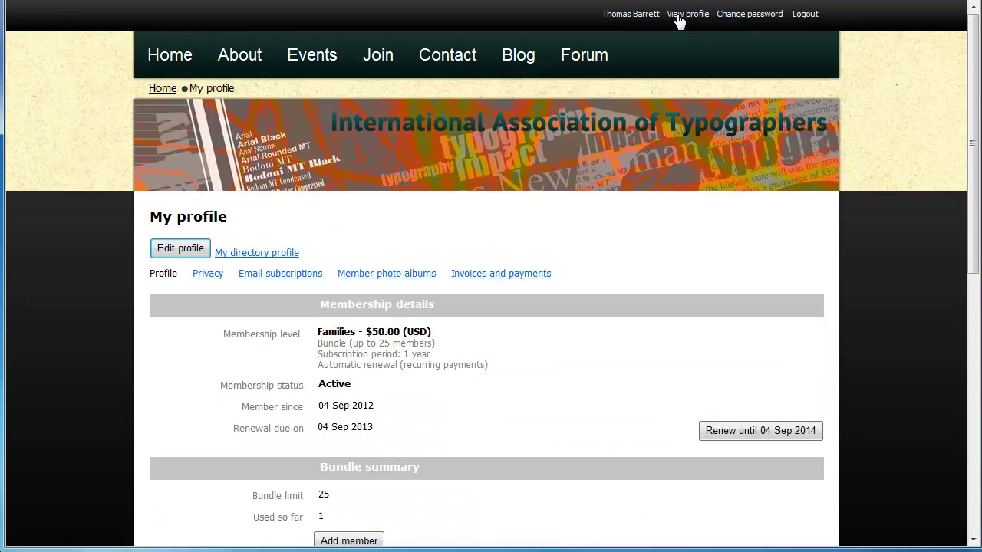
scroll(680, 19, down, 2)
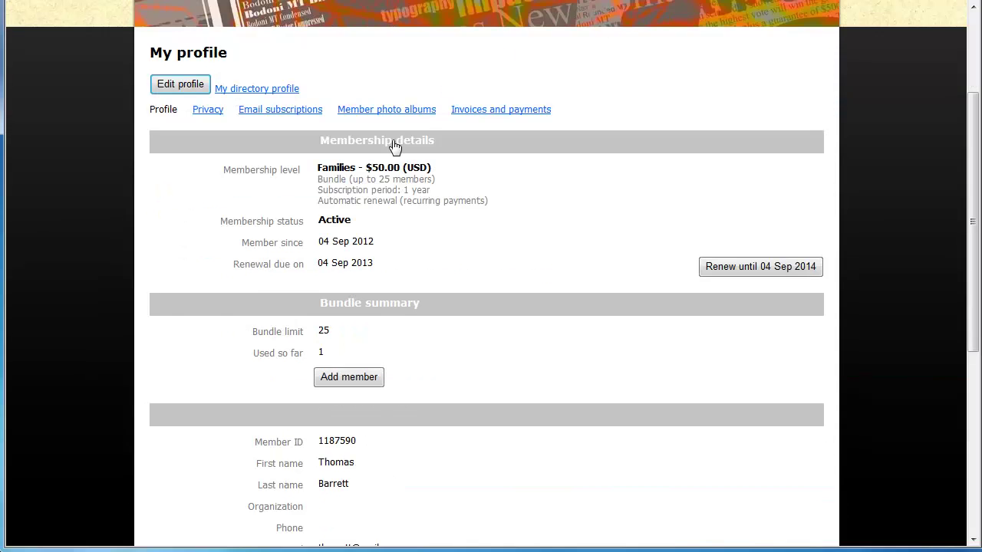
click(338, 379)
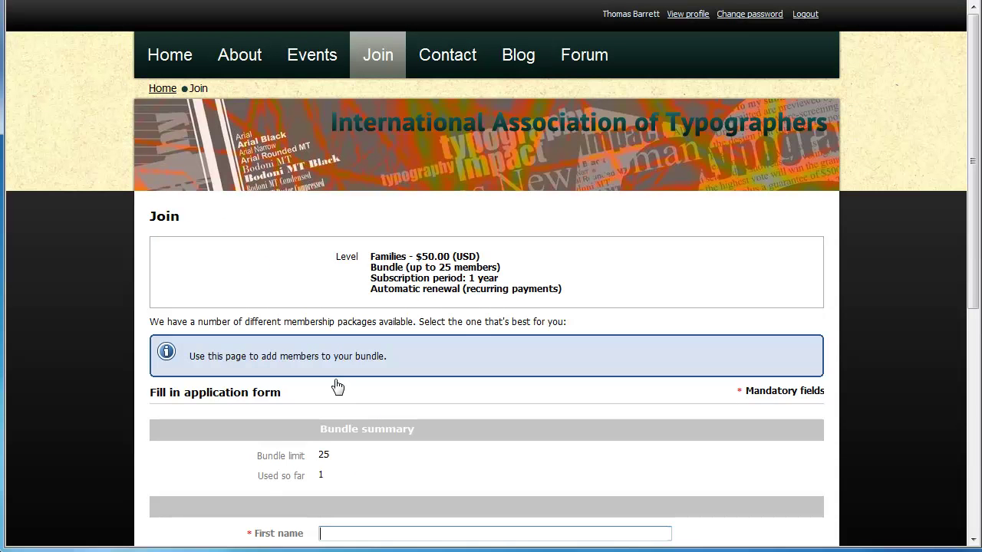
scroll(338, 385, down, 3)
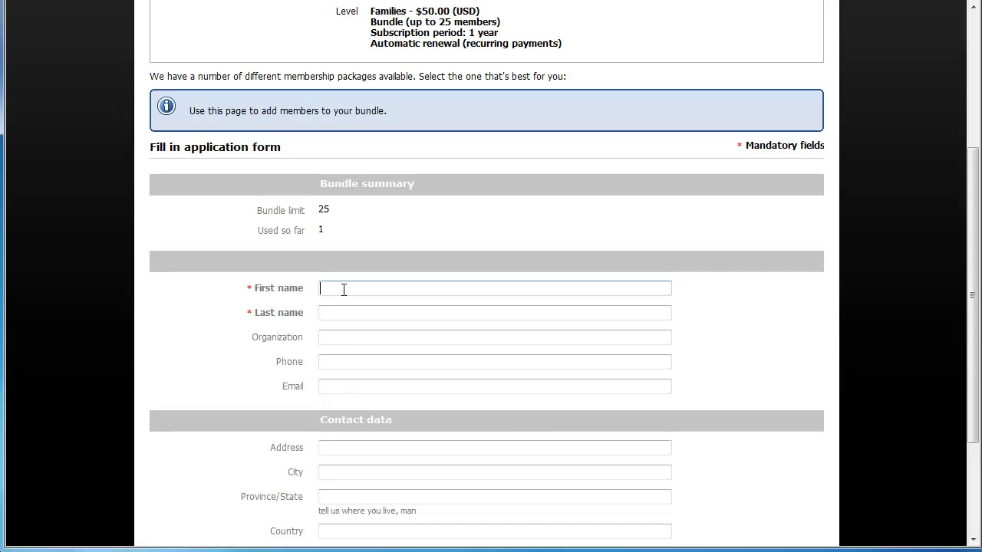
key(Tab)
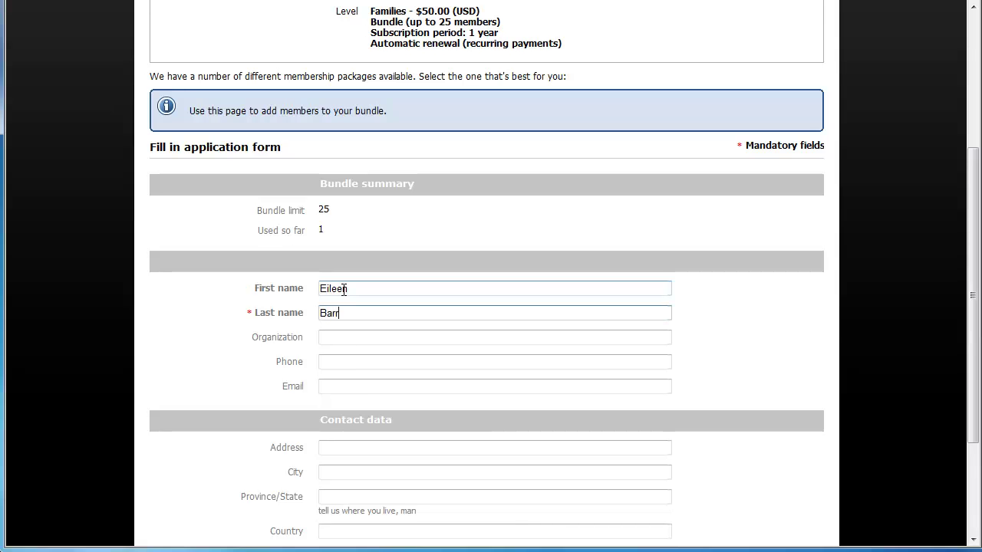
scroll(343, 290, down, 3)
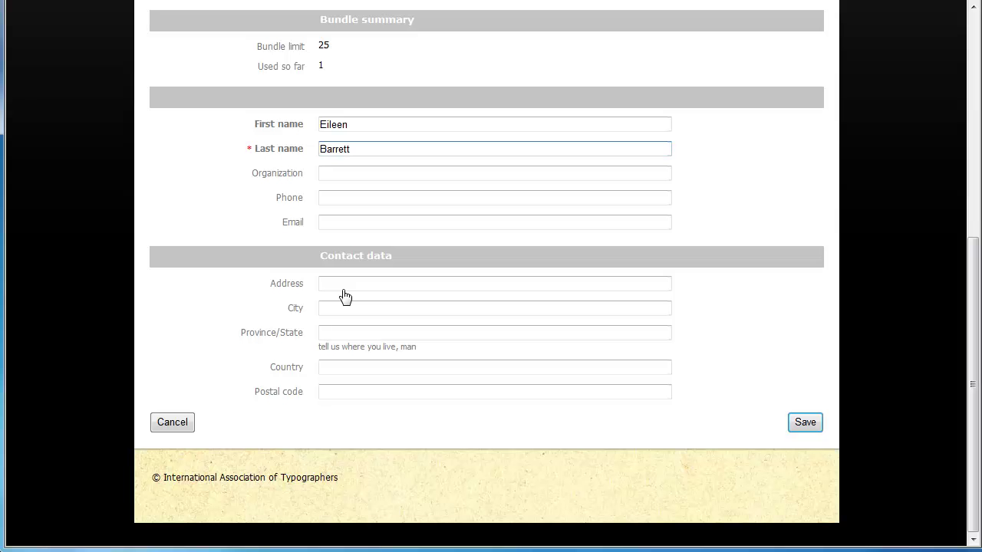
click(798, 427)
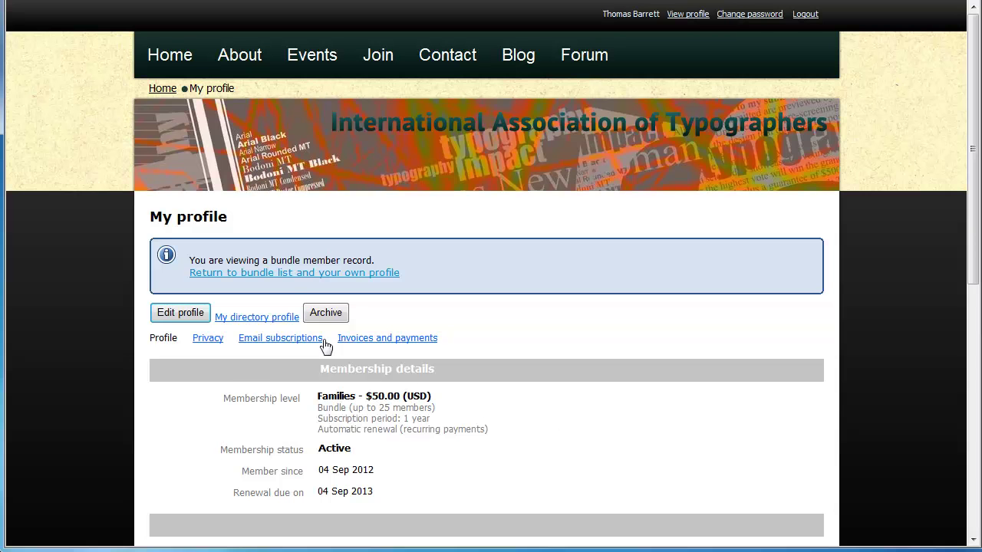
click(294, 273)
scroll(296, 282, down, 3)
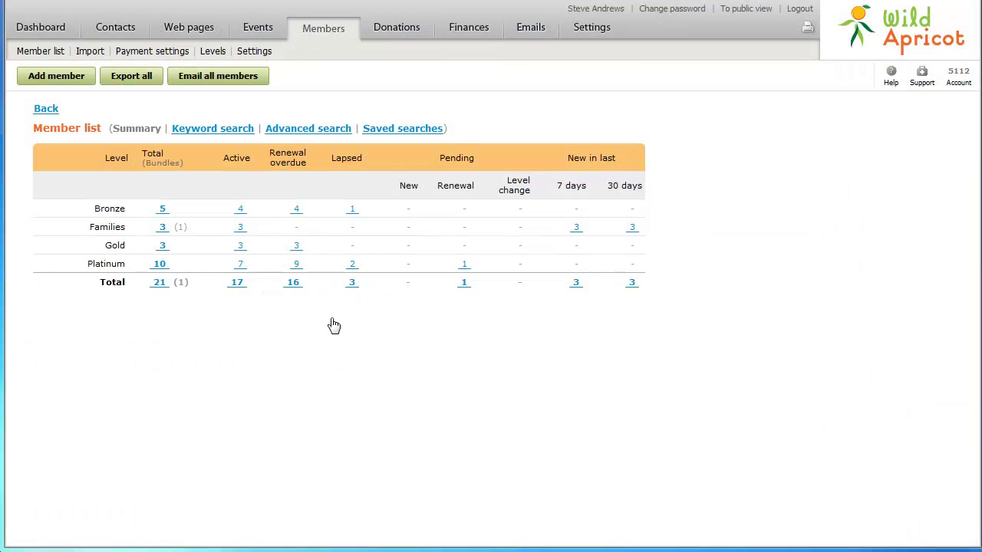
Add an existing contact to the Families bundle via the administrator's record, reaching 4 of 25.
click(162, 229)
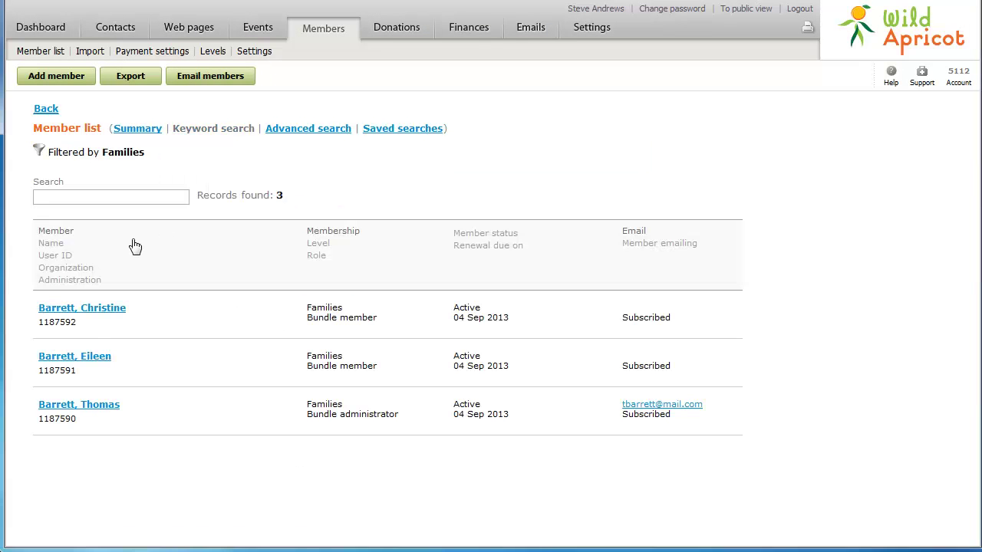
click(86, 404)
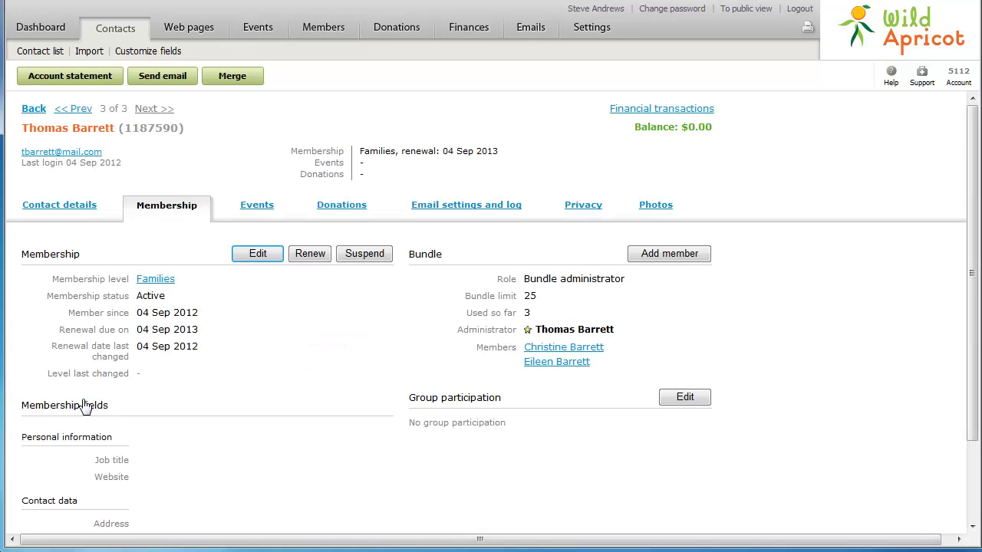
click(669, 254)
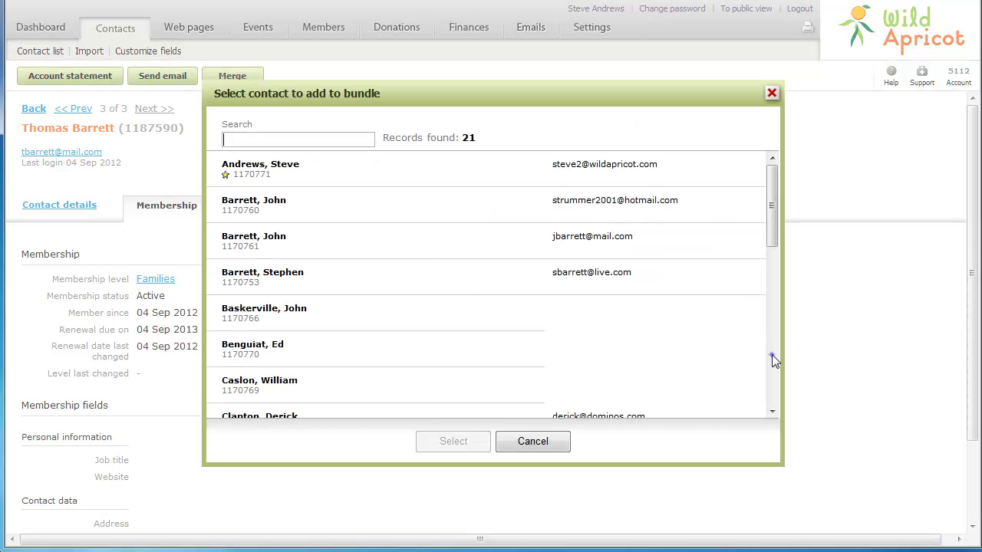
click(772, 354)
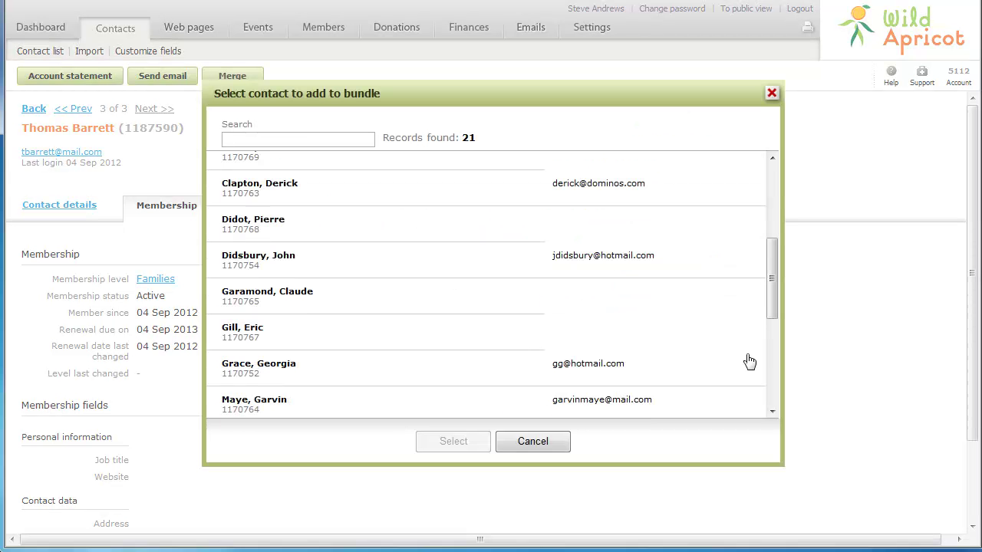
click(288, 268)
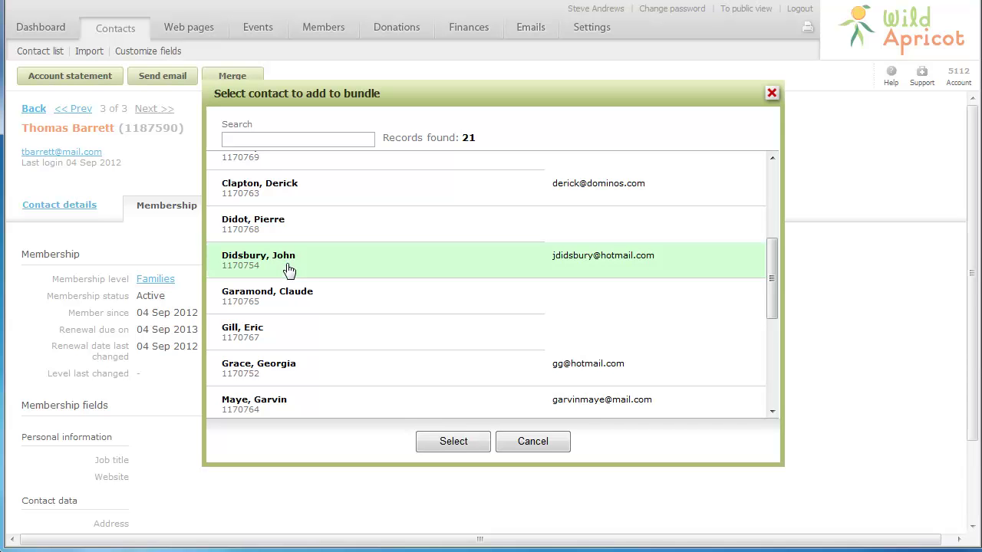
click(453, 442)
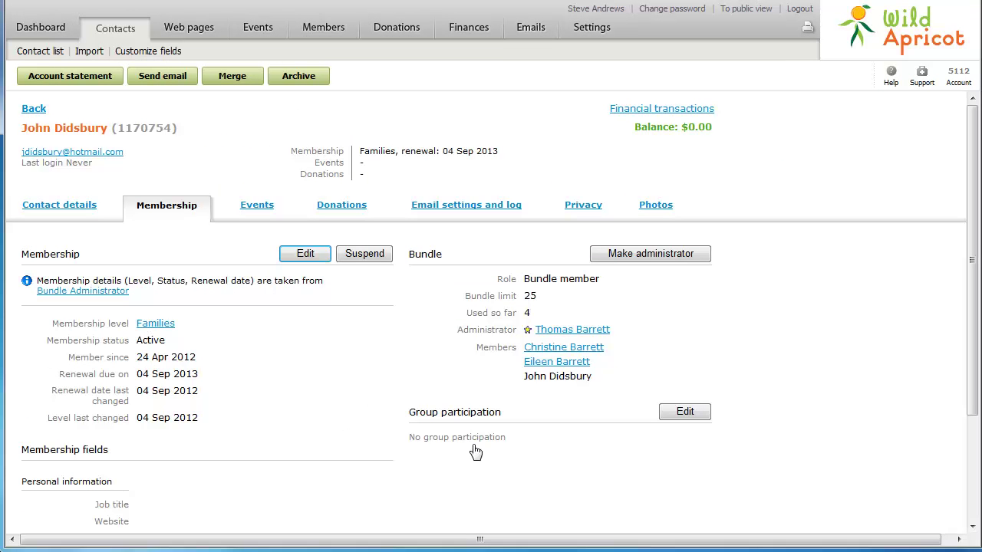
Change a bundle member's membership level from Families to Bronze and save.
double_click(556, 349)
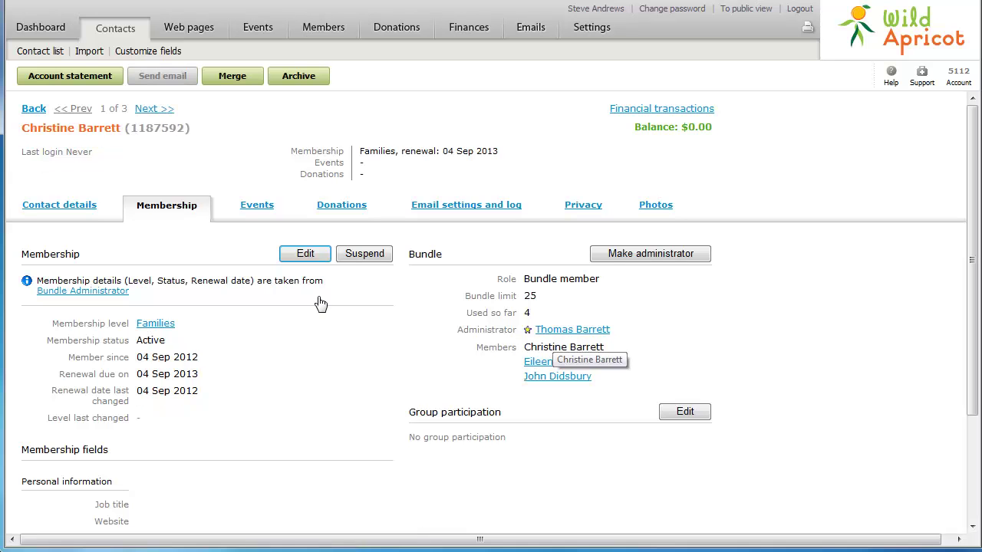
click(301, 255)
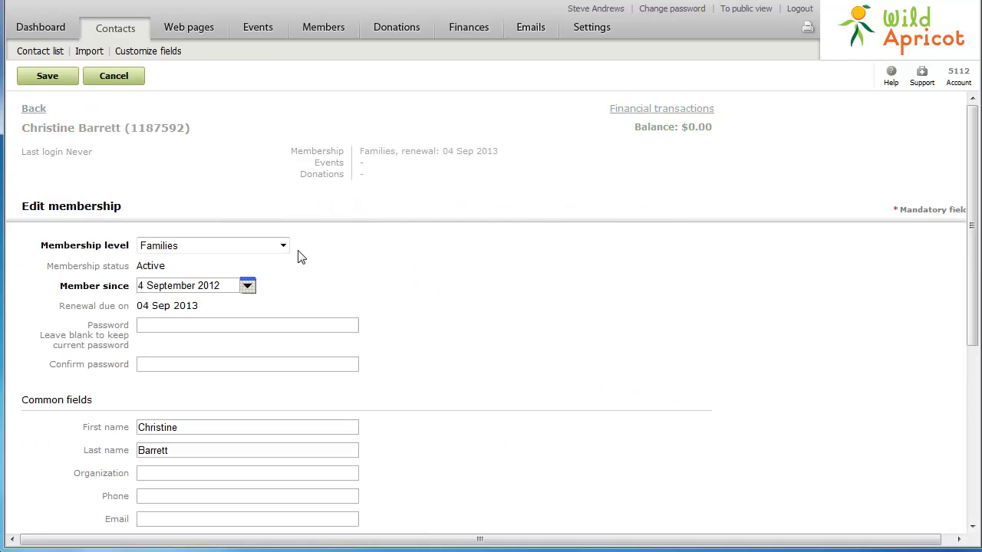
click(266, 247)
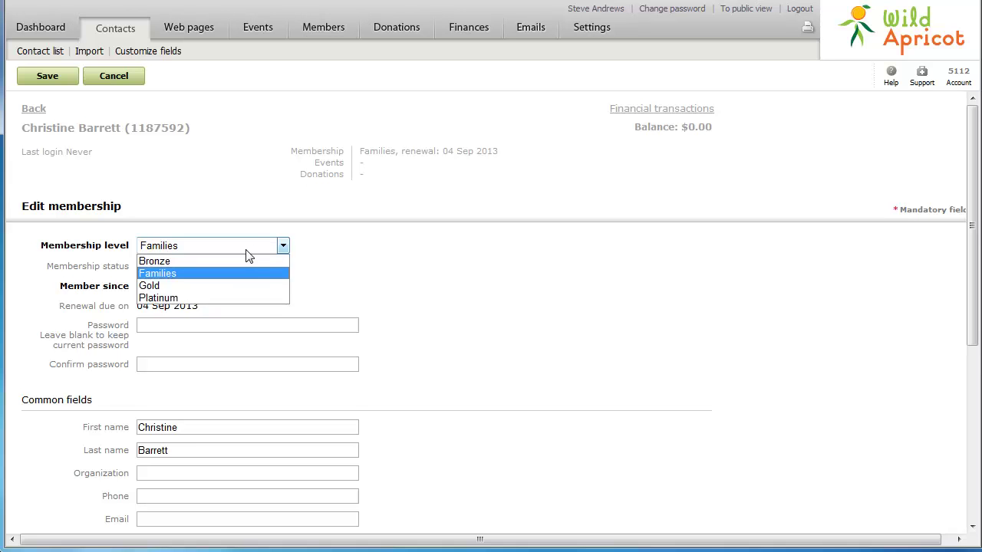
click(242, 261)
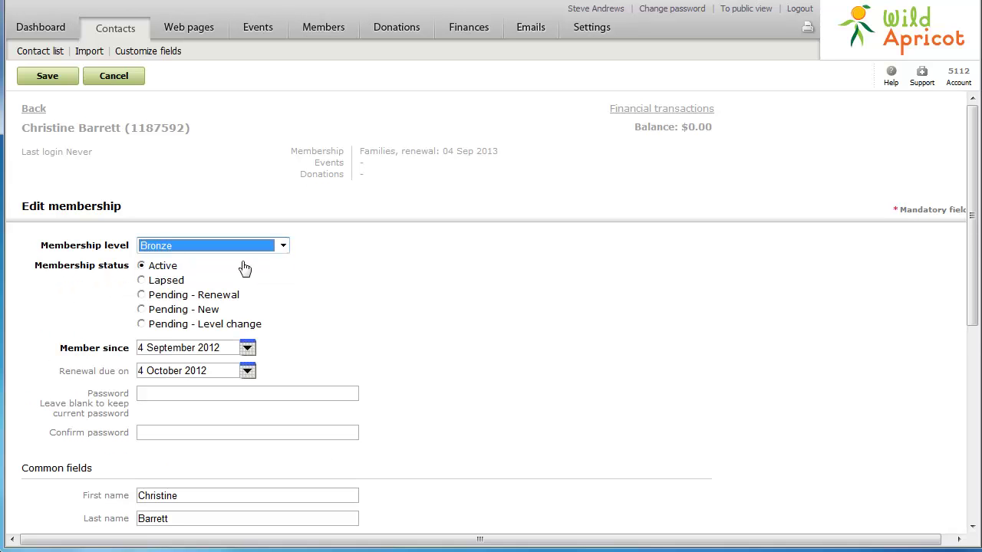
click(47, 77)
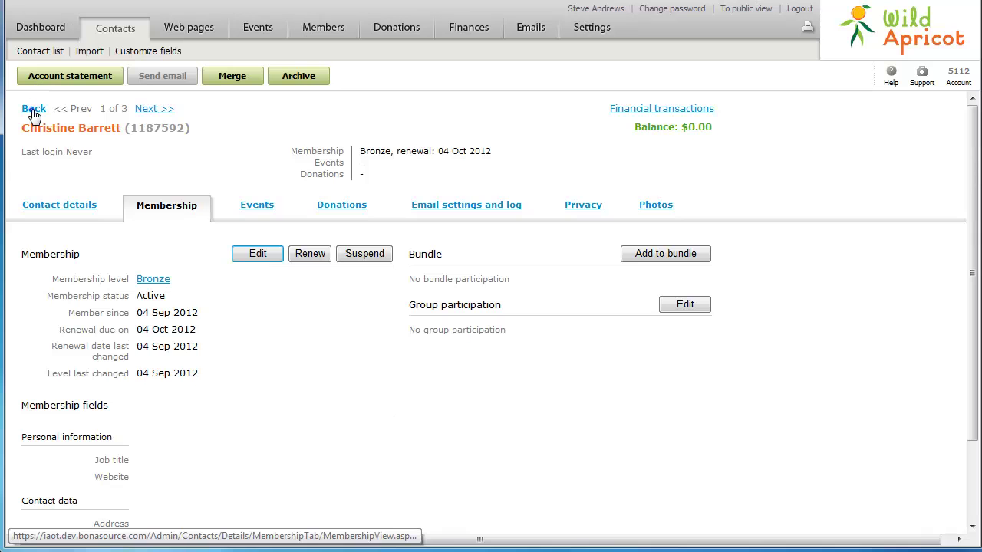
Make another remaining Families member the bundle administrator and confirm the change.
click(33, 110)
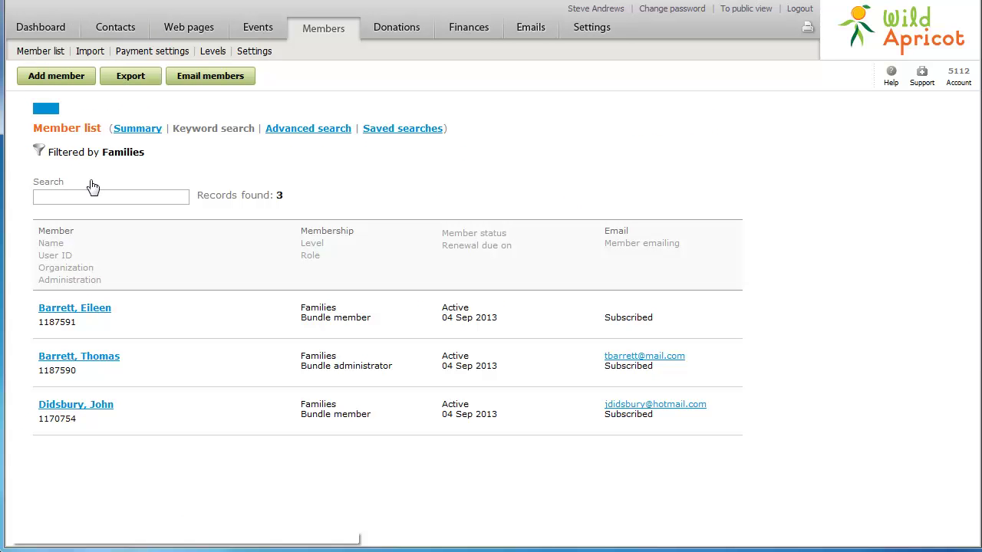
click(104, 308)
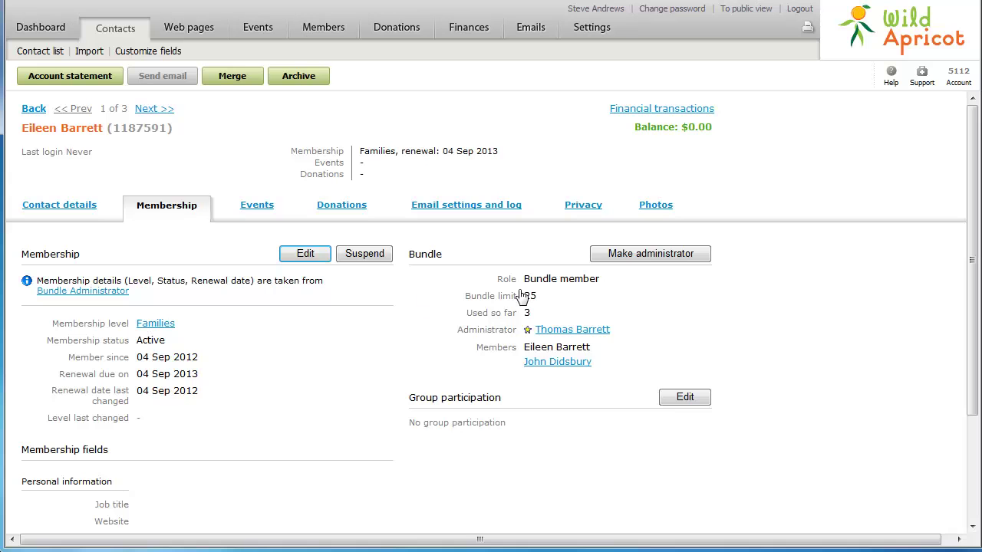
click(647, 256)
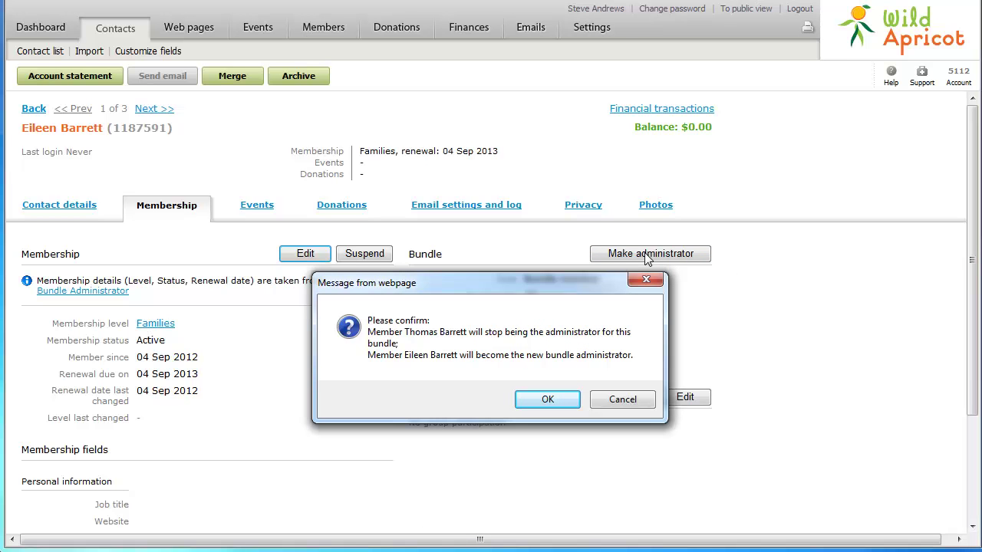
click(548, 399)
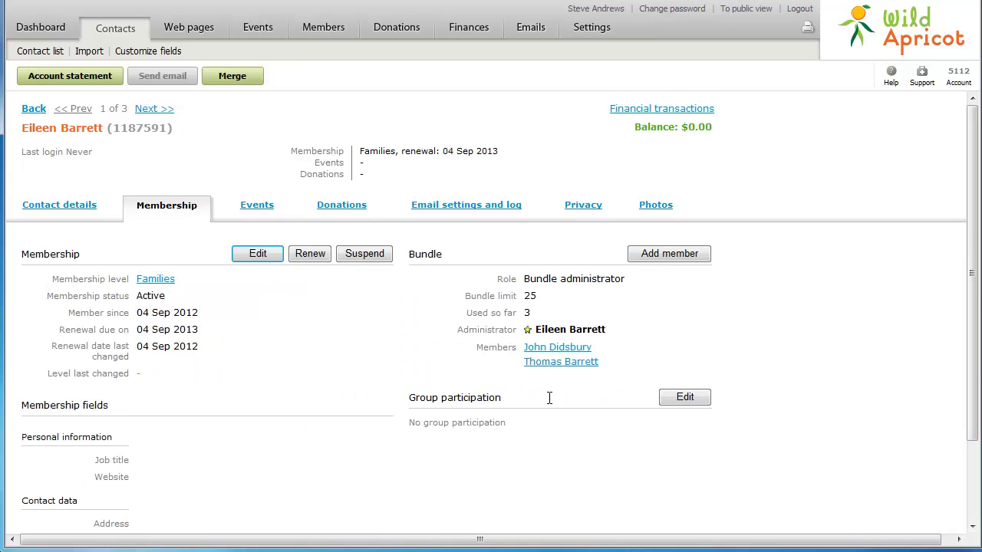